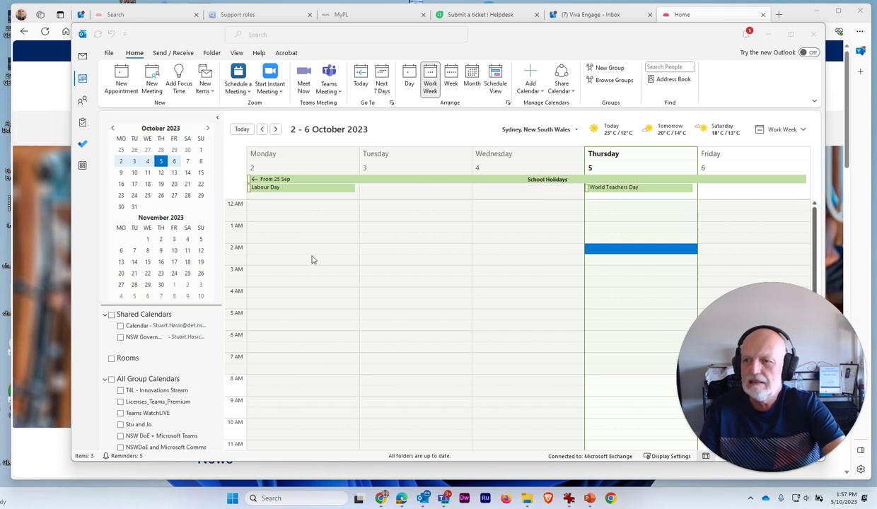
# - View the work week of 9–13 October 2023, followed by the work week of 11–15 March 2024
pyautogui.click(121, 173)
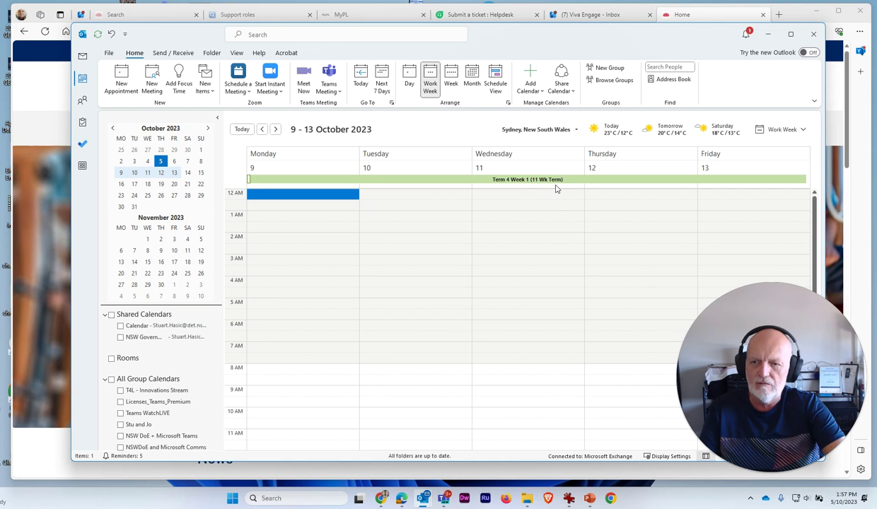
pyautogui.click(208, 128)
pyautogui.click(208, 128)
pyautogui.click(208, 128)
pyautogui.click(208, 128)
pyautogui.click(161, 261)
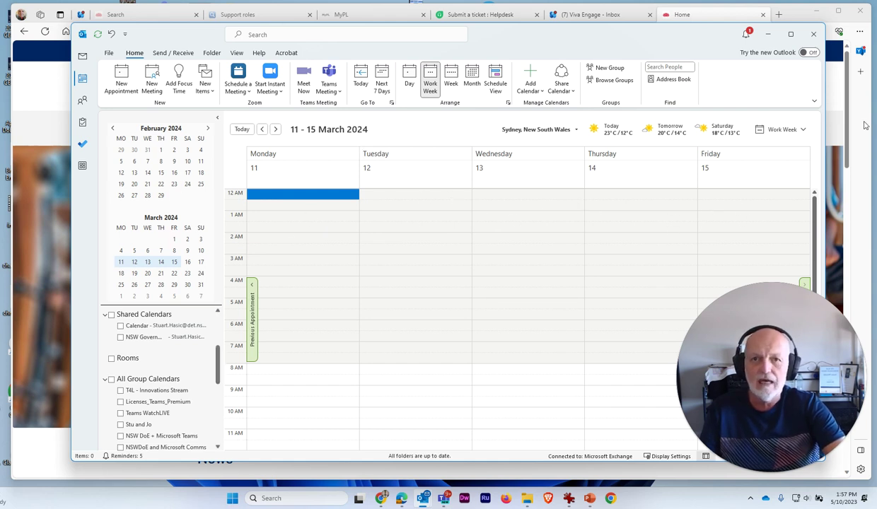
# - Switch to IrfanView to show the image of the 2024 calendar link over the calendar, and close it
pyautogui.click(569, 498)
pyautogui.moveTo(680, 78); pyautogui.dragTo(519, 125)
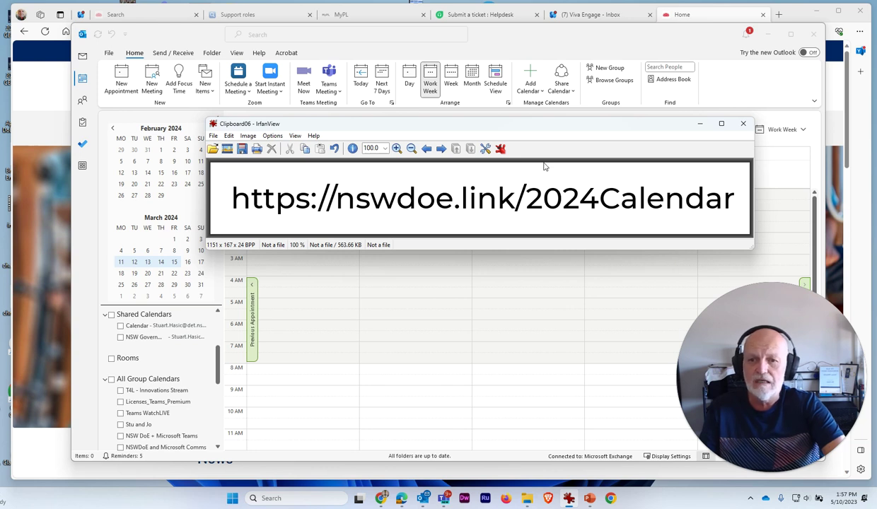
pyautogui.press('Escape')
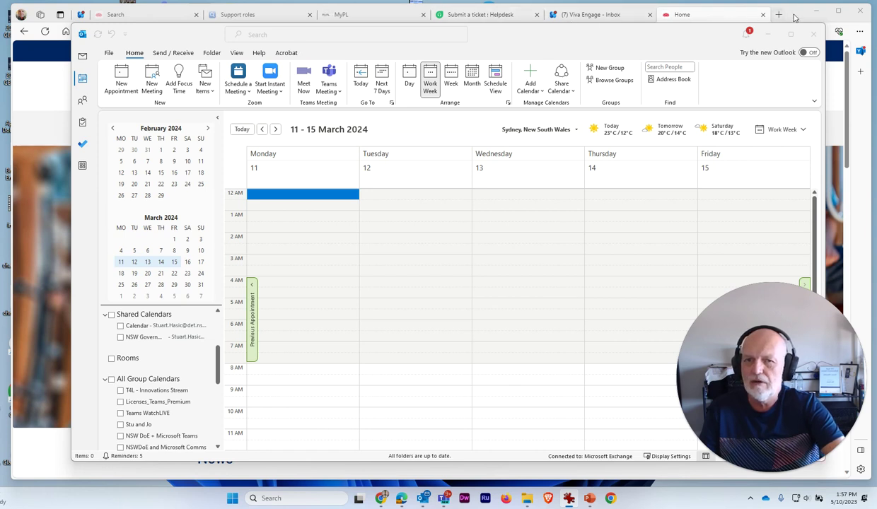
# - Switch to the Edge browser and open nswdoe.link/2024calendar in the current tab
pyautogui.click(763, 19)
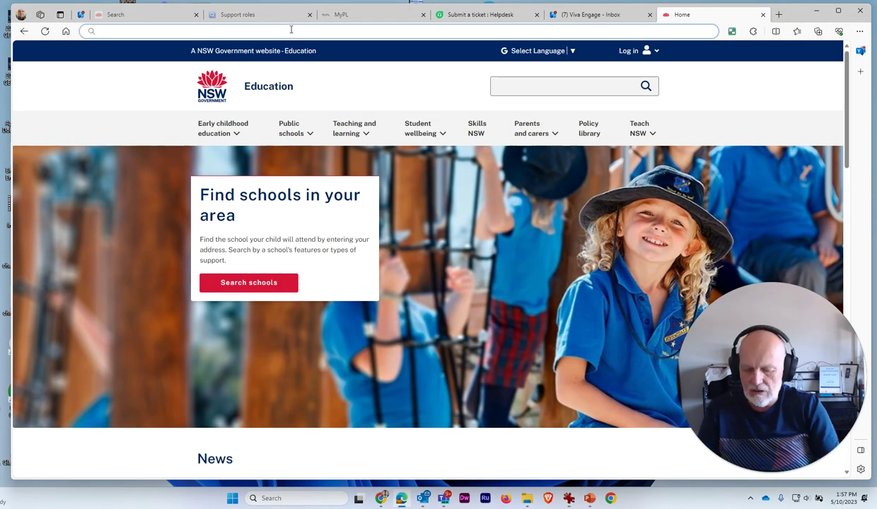
pyautogui.write('nswd')
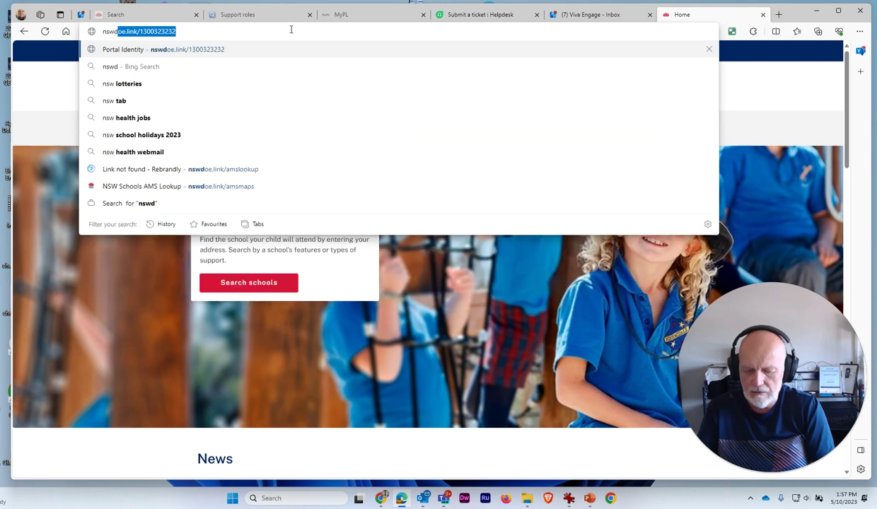
pyautogui.write('oe.link/')
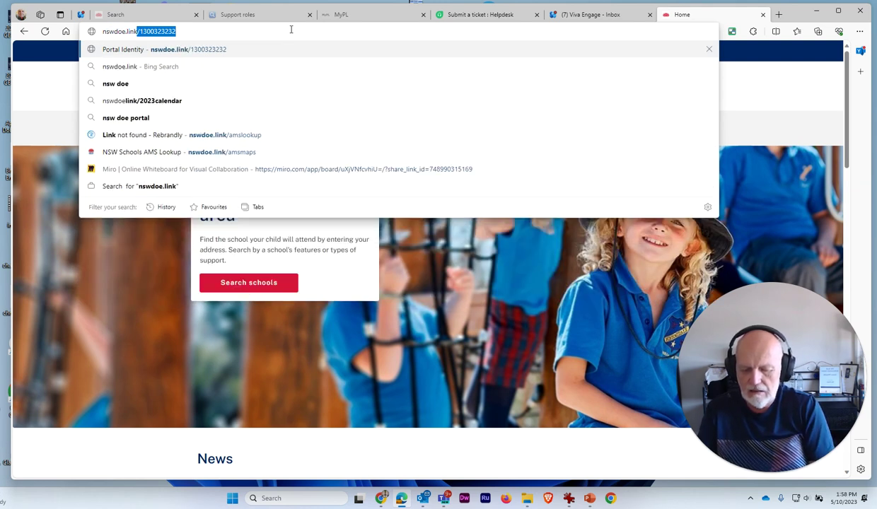
pyautogui.write('2024ca')
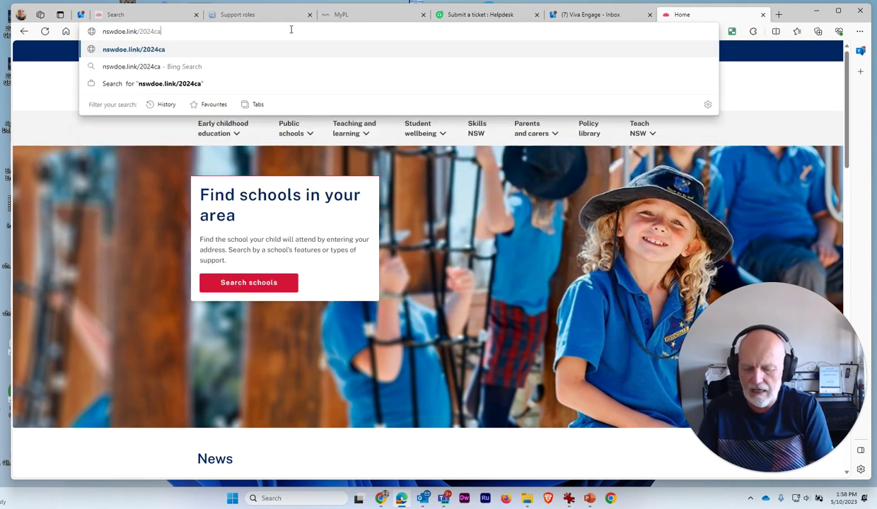
pyautogui.write('lendar')
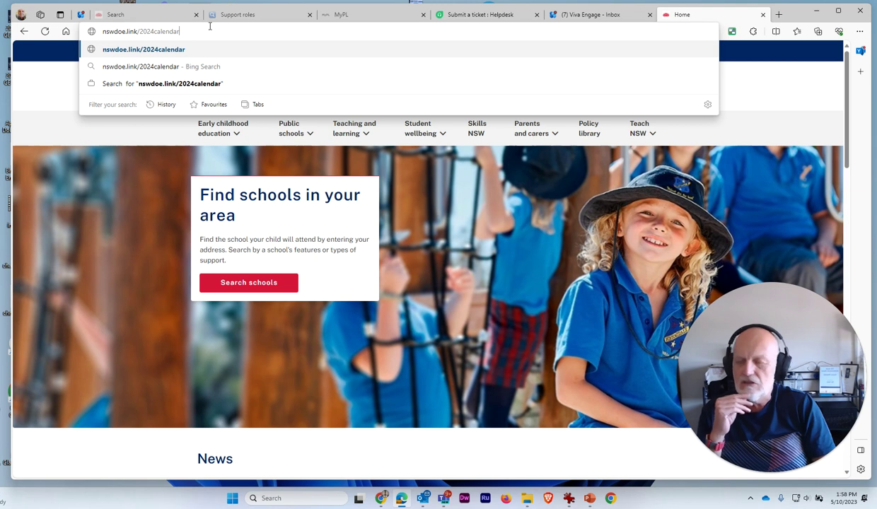
pyautogui.press('Return')
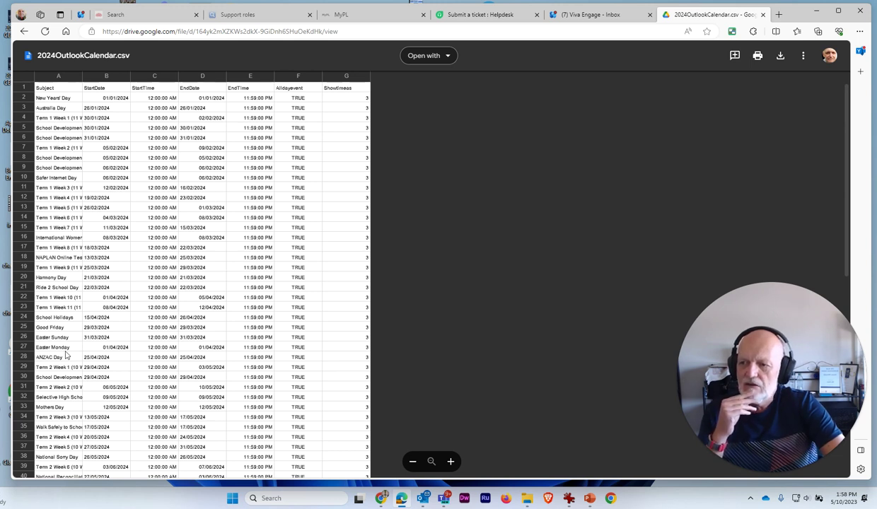
# - Look through the whole list of events and dates in 2024OutlookCalendar.csv and return to its beginning
pyautogui.scroll(-2, 65, 358)
pyautogui.scroll(-4, 66, 351)
pyautogui.scroll(-5, 62, 359)
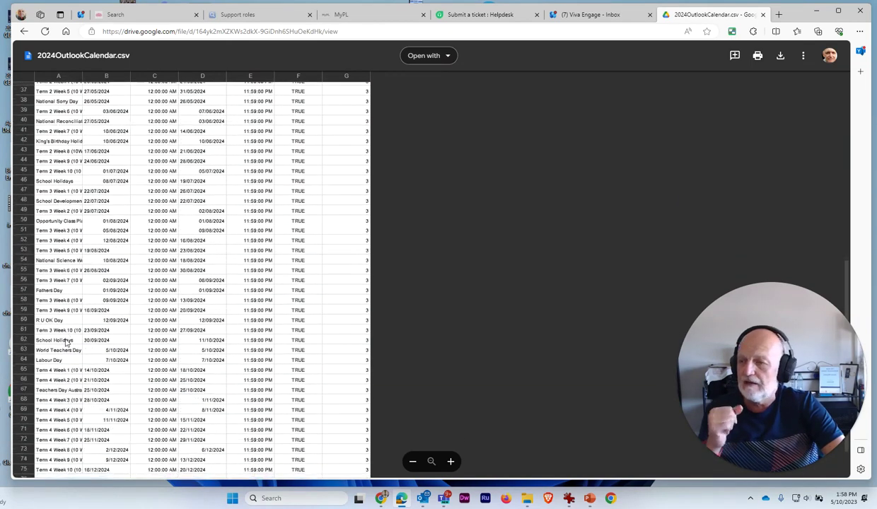
pyautogui.scroll(-2, 74, 332)
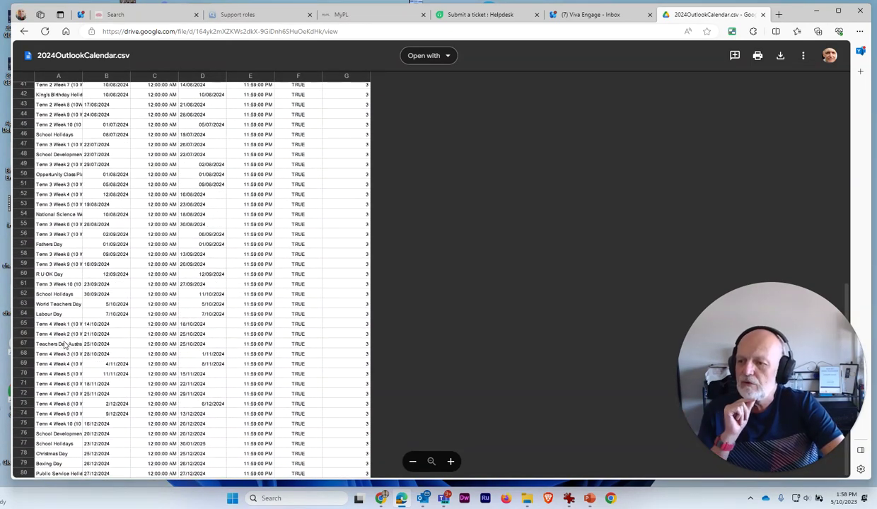
pyautogui.scroll(9, 101, 309)
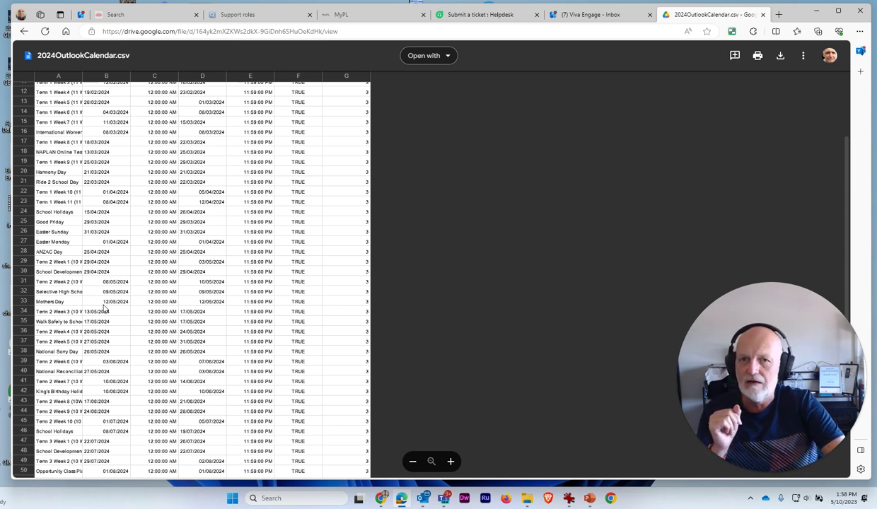
pyautogui.scroll(4, 103, 309)
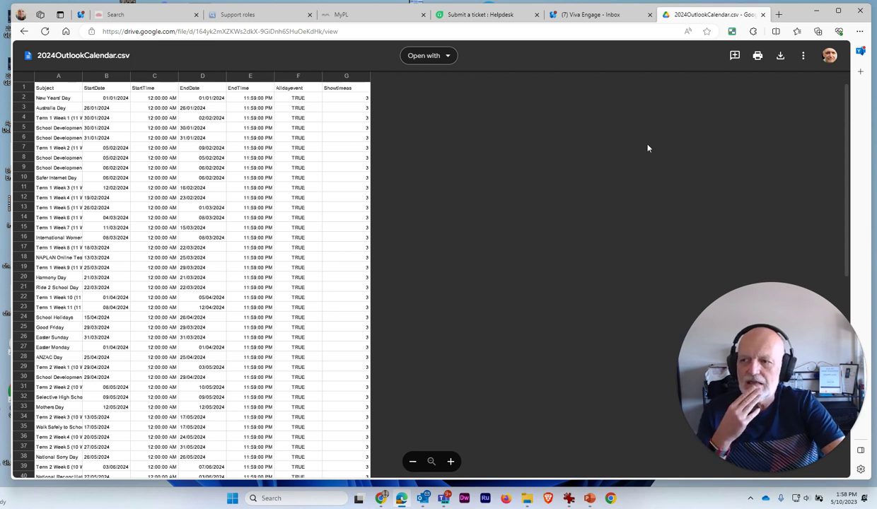
# - Download 2024OutlookCalendar.csv, close its browser tab and minimize the browser
pyautogui.click(781, 56)
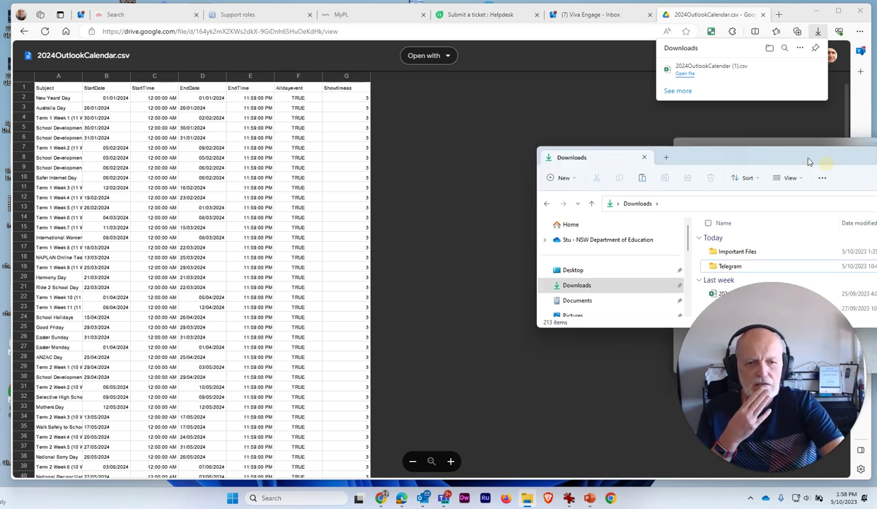
pyautogui.moveTo(750, 161); pyautogui.dragTo(566, 120)
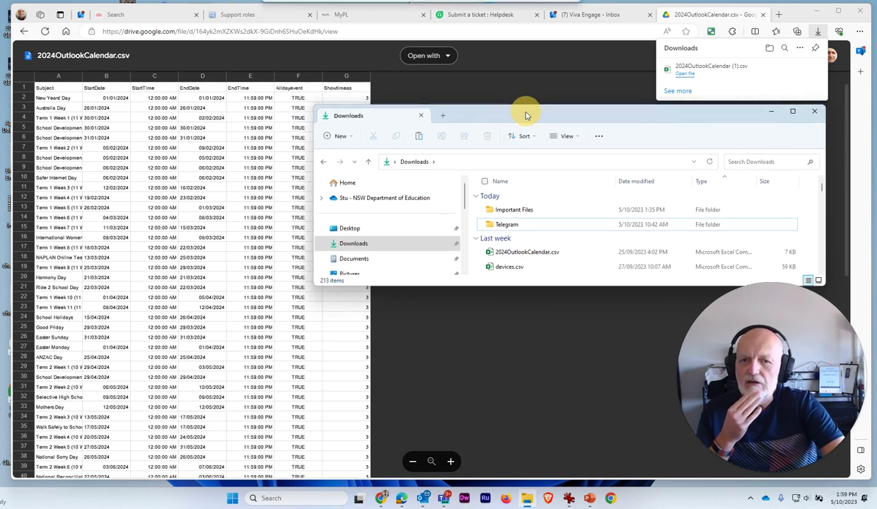
pyautogui.click(259, 162)
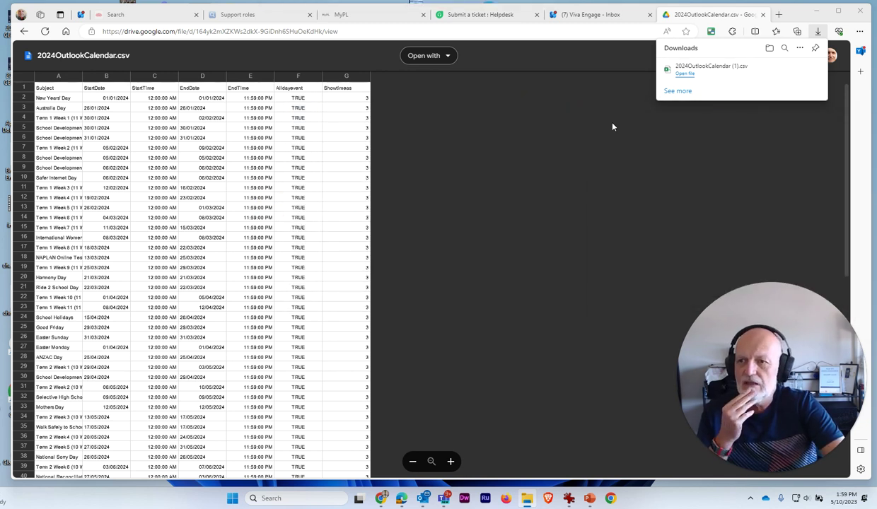
pyautogui.click(763, 14)
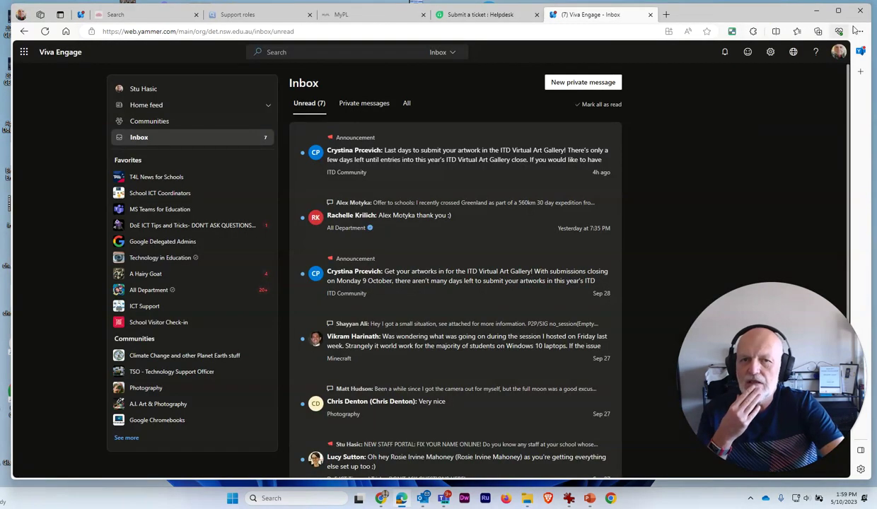
pyautogui.click(817, 14)
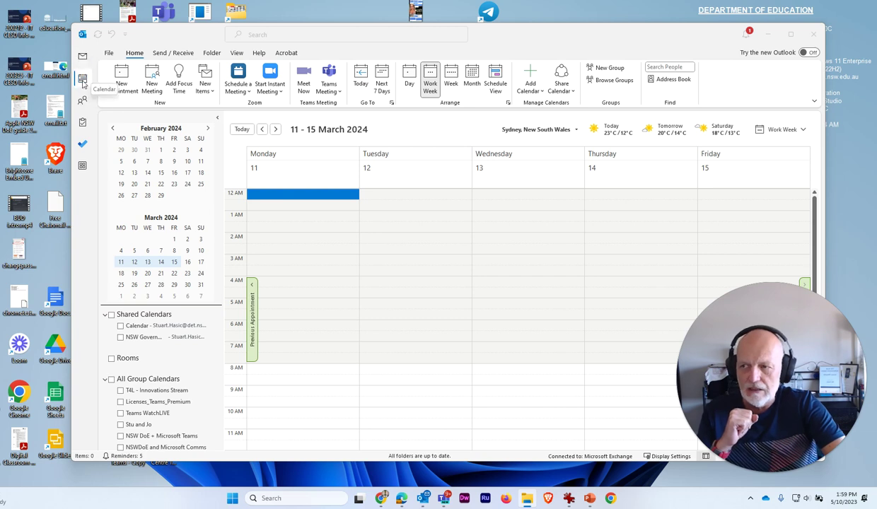
# - In Outlook, start an import from another program or file with Comma Separated Values as the file type
pyautogui.click(108, 55)
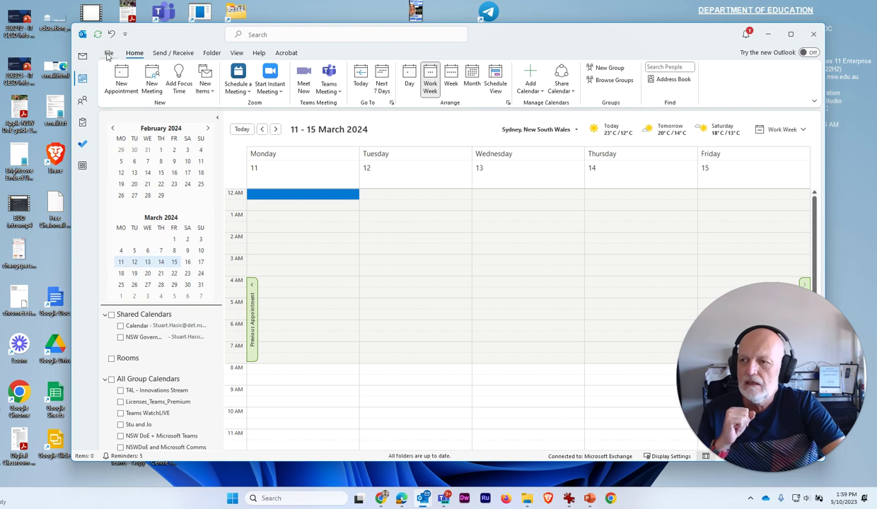
pyautogui.click(108, 54)
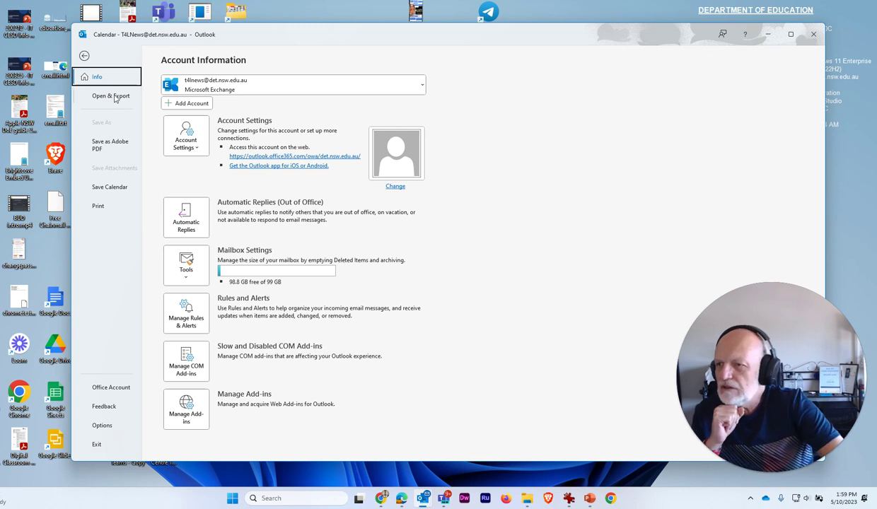
pyautogui.click(116, 98)
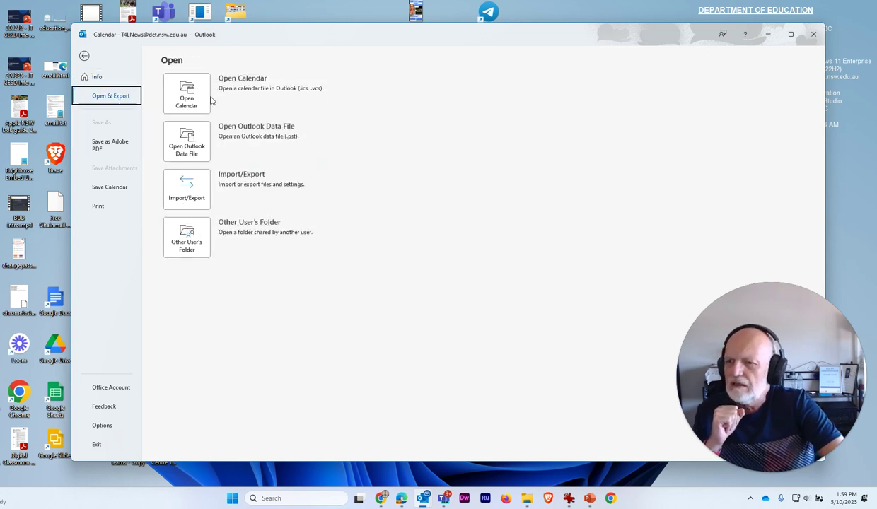
pyautogui.click(188, 188)
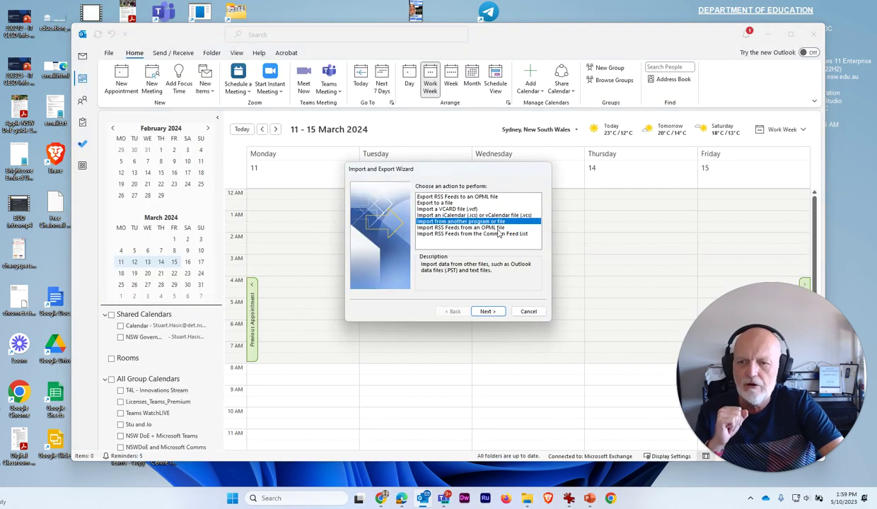
pyautogui.click(487, 311)
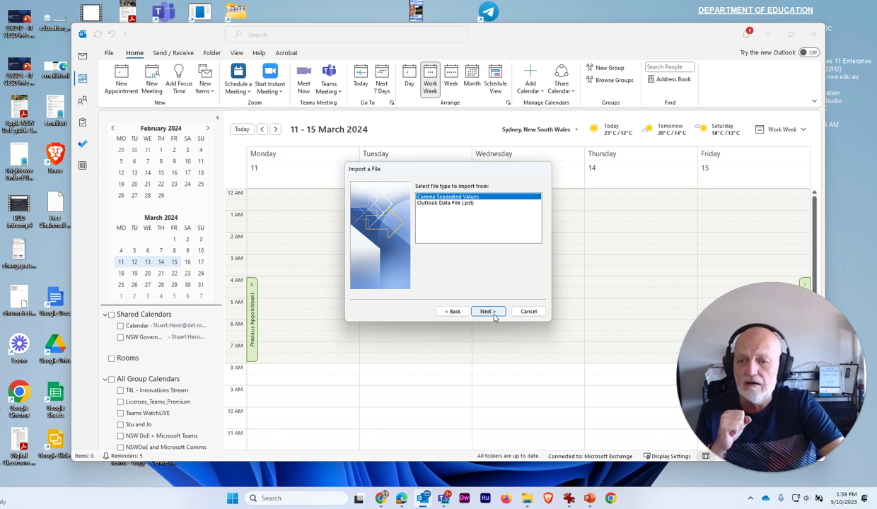
pyautogui.click(487, 312)
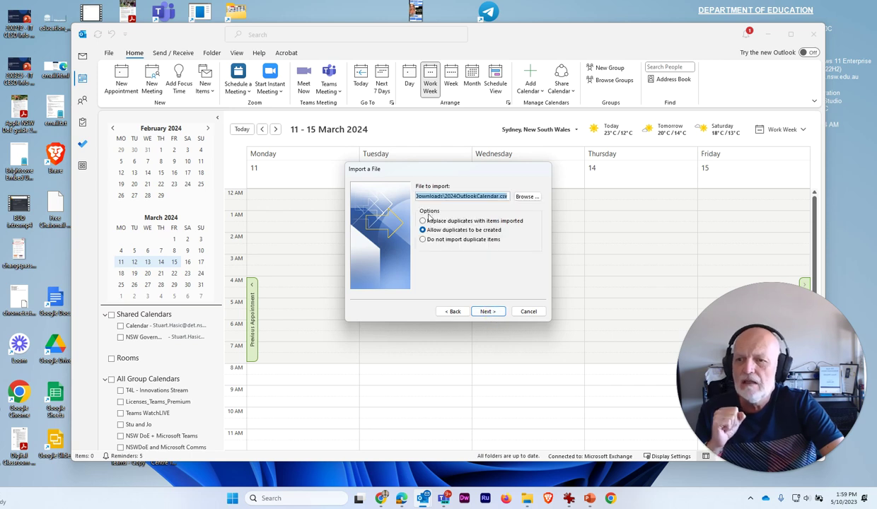
# - Choose 2024OutlookCalendar.csv from the Downloads folder as the file to import, with duplicate items not imported
pyautogui.click(526, 197)
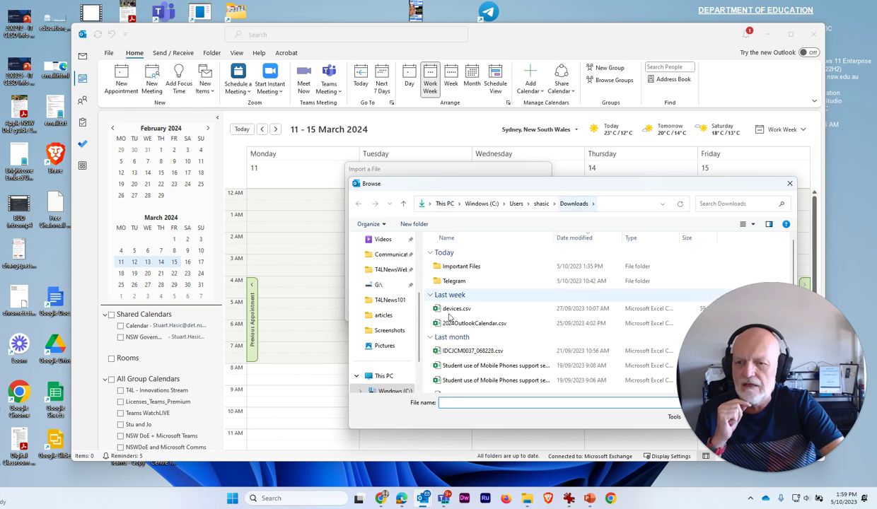
pyautogui.doubleClick(469, 324)
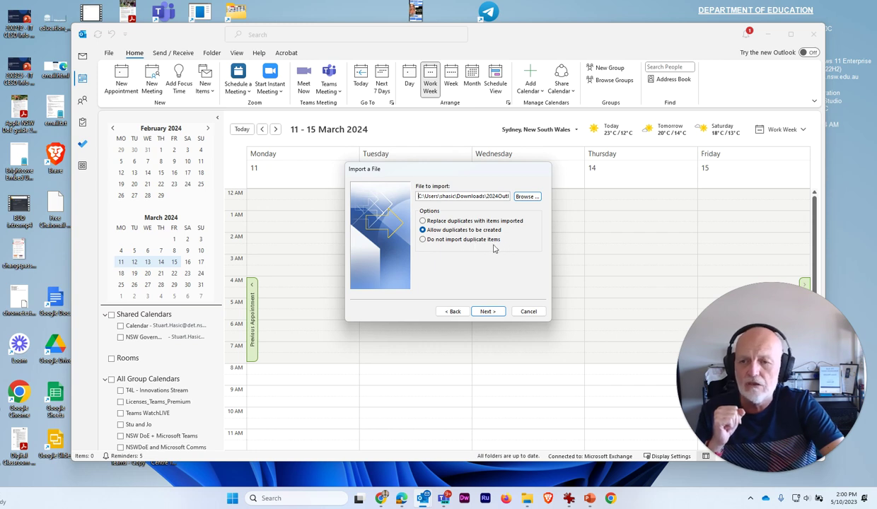
pyautogui.click(423, 239)
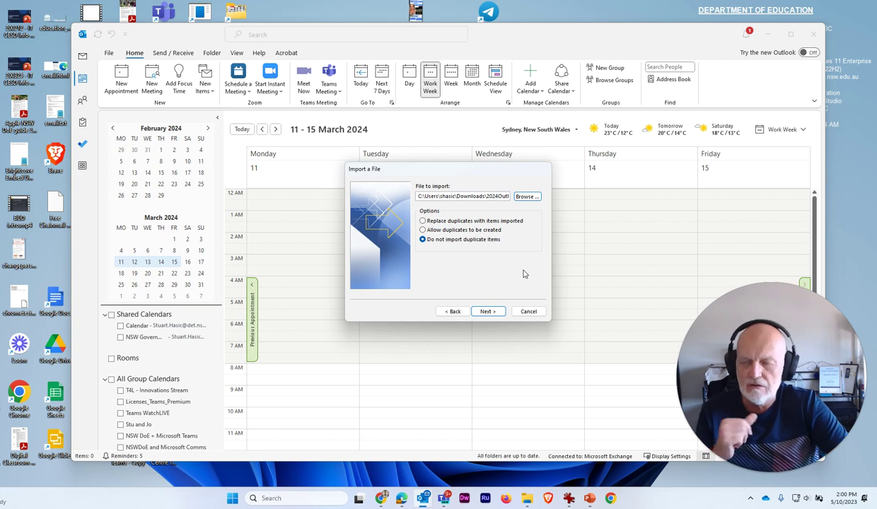
# - Set the Calendar folder as the import destination and finish importing the 2024OutlookCalendar.csv events
pyautogui.click(485, 312)
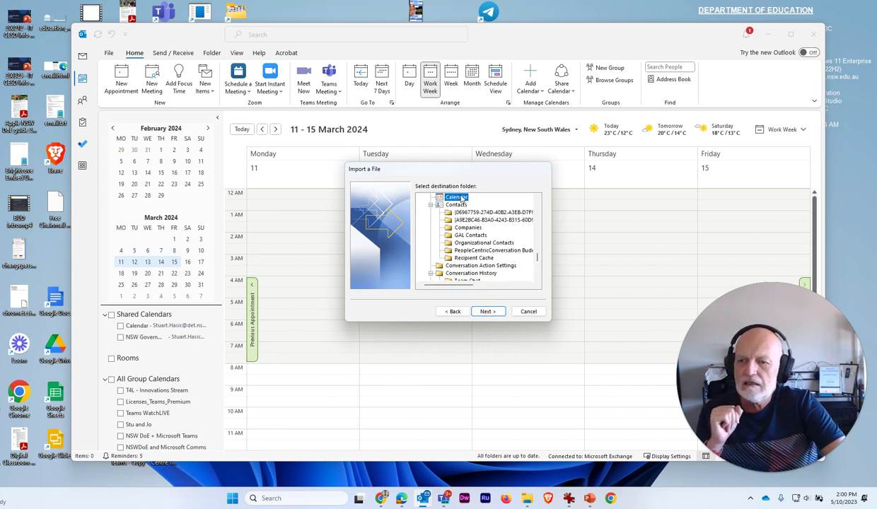
pyautogui.click(487, 311)
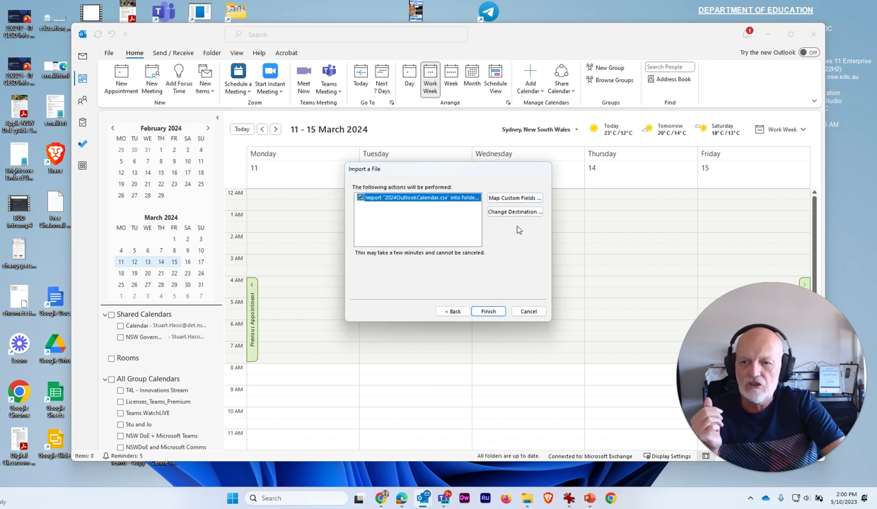
pyautogui.click(494, 314)
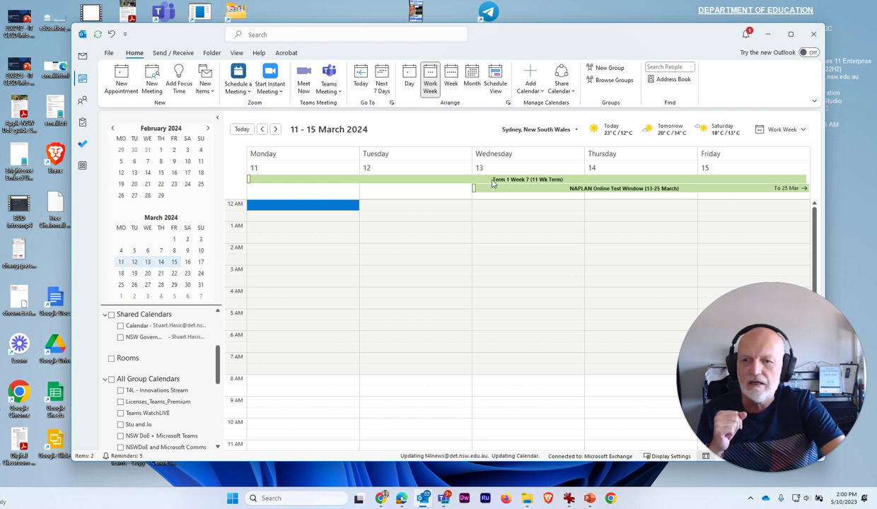
# - Check the imported events in the weeks of 29 January, 5 February, 12 February and 18 March 2024
pyautogui.moveTo(514, 183)
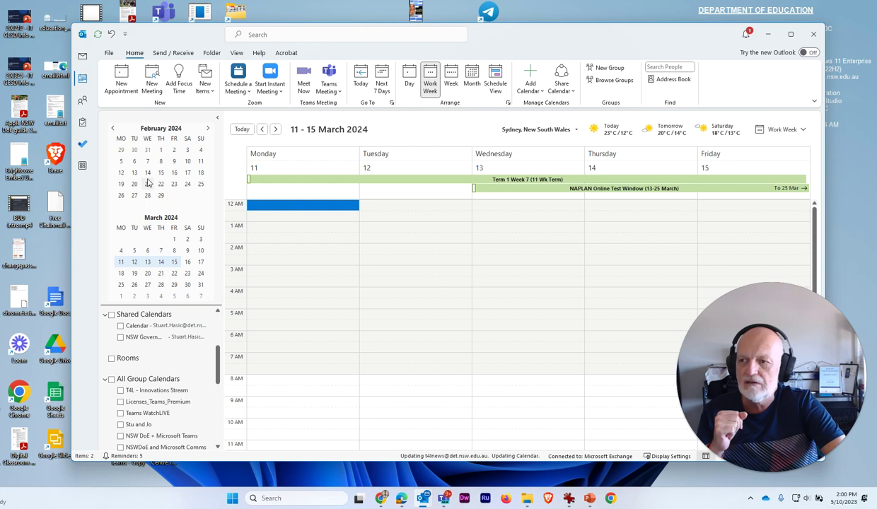
pyautogui.click(168, 155)
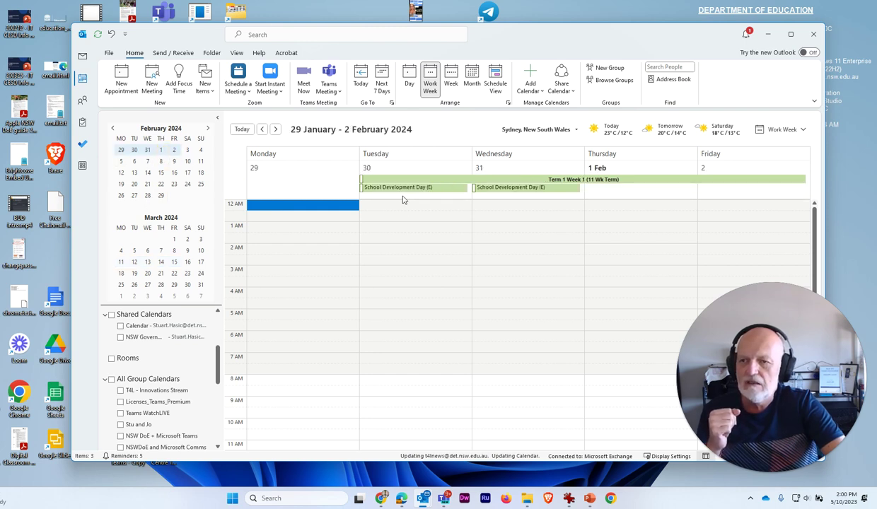
pyautogui.moveTo(400, 189)
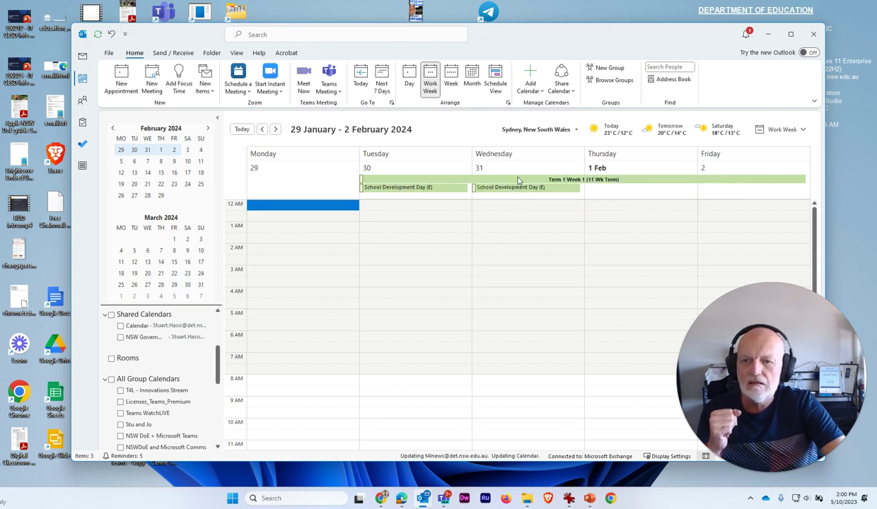
pyautogui.click(146, 162)
pyautogui.click(147, 173)
pyautogui.click(146, 273)
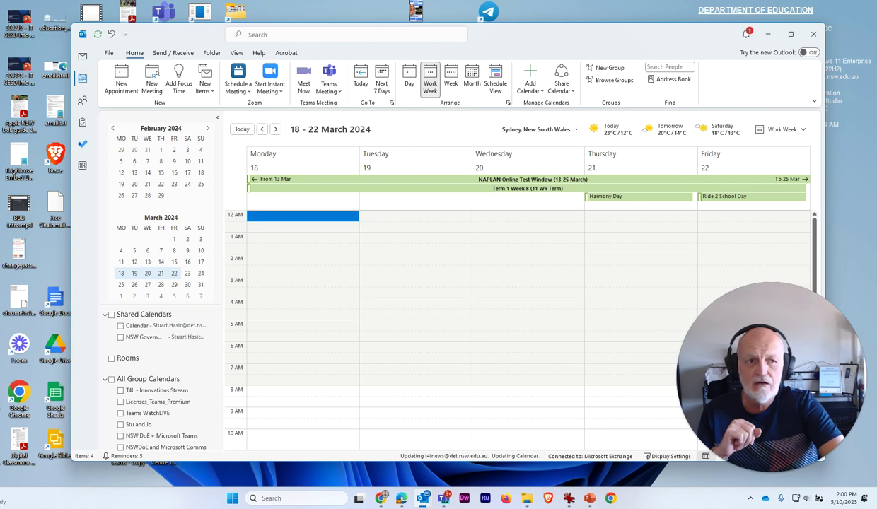
# - Show the 2024 calendar link image in IrfanView again and close it
pyautogui.hotkey('alt', 'Tab')
pyautogui.moveTo(558, 78); pyautogui.dragTo(417, 91)
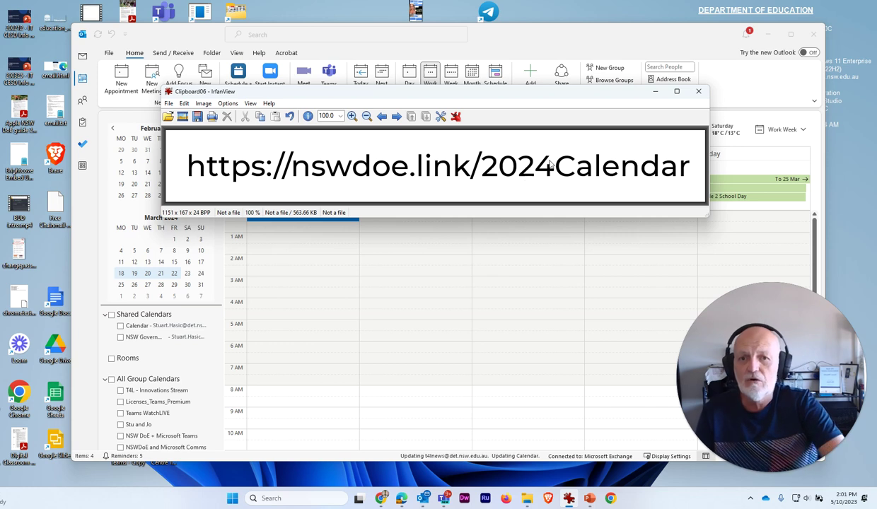
pyautogui.press('Escape')
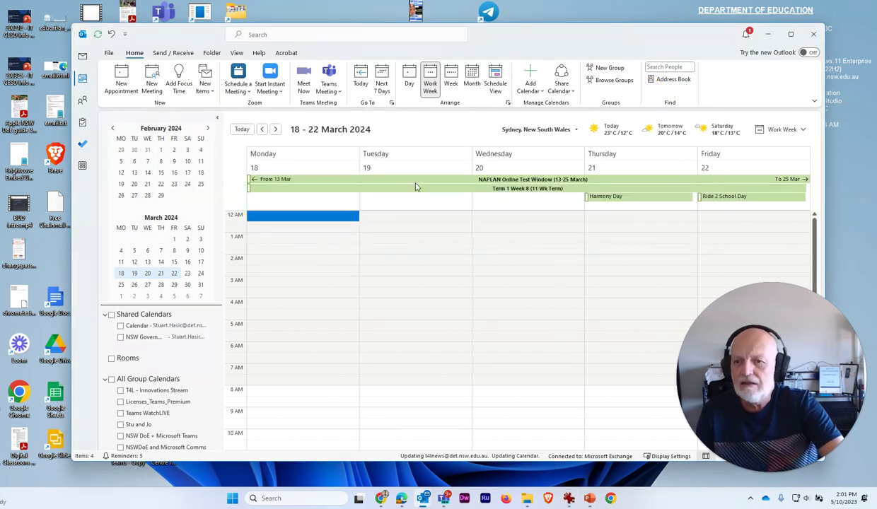
# - Examine the details of the NAPLAN Online Test Window event in the week of 18–22 March 2024
pyautogui.moveTo(510, 188)
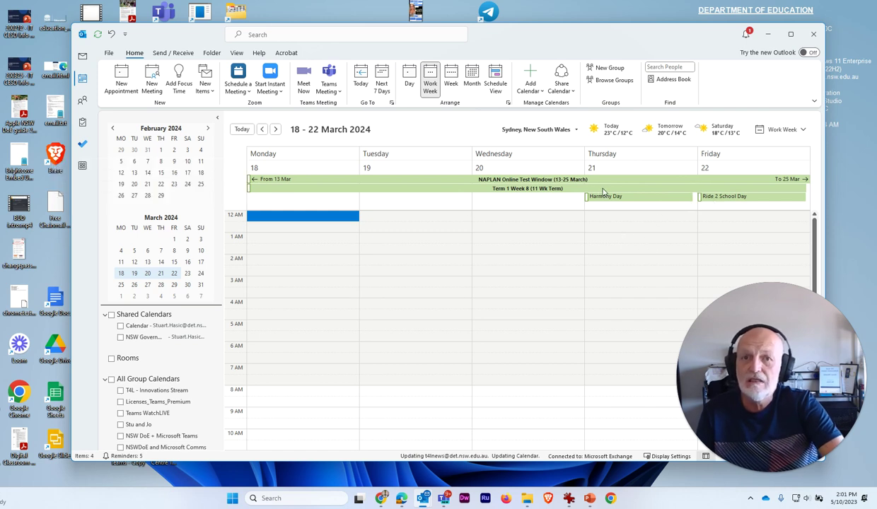
pyautogui.moveTo(604, 191)
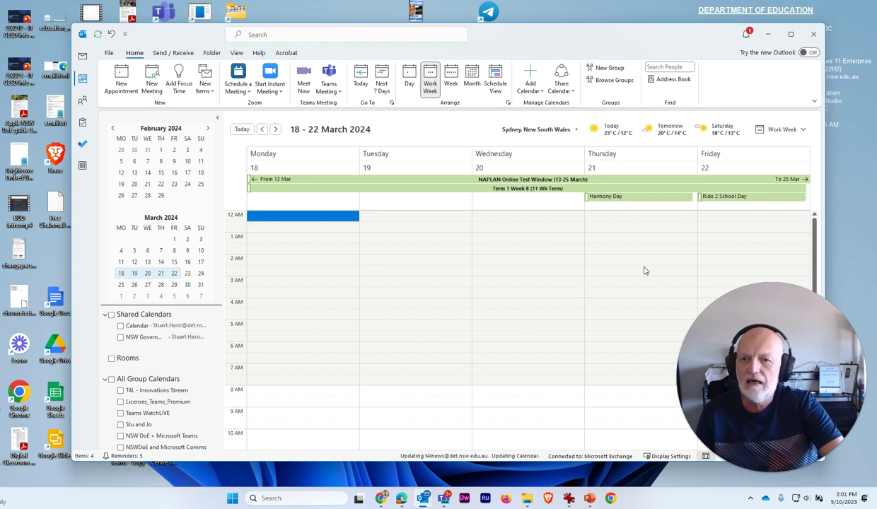
pyautogui.moveTo(427, 179)
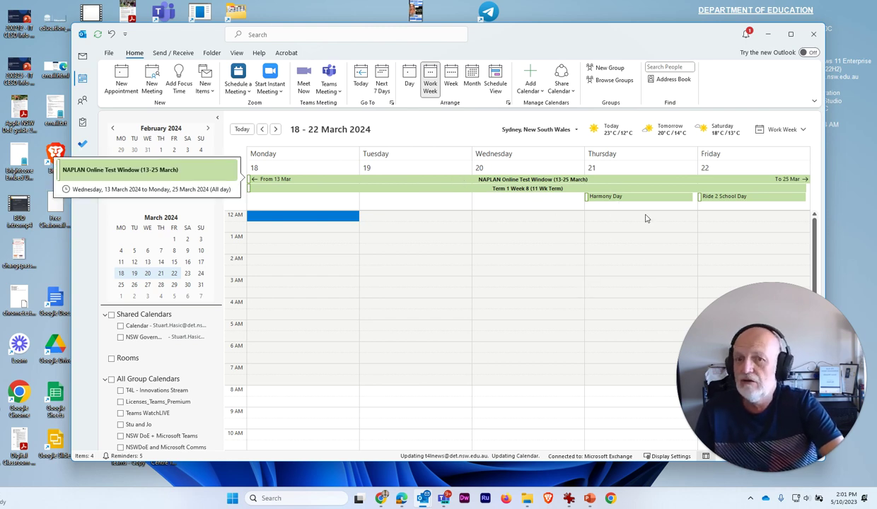